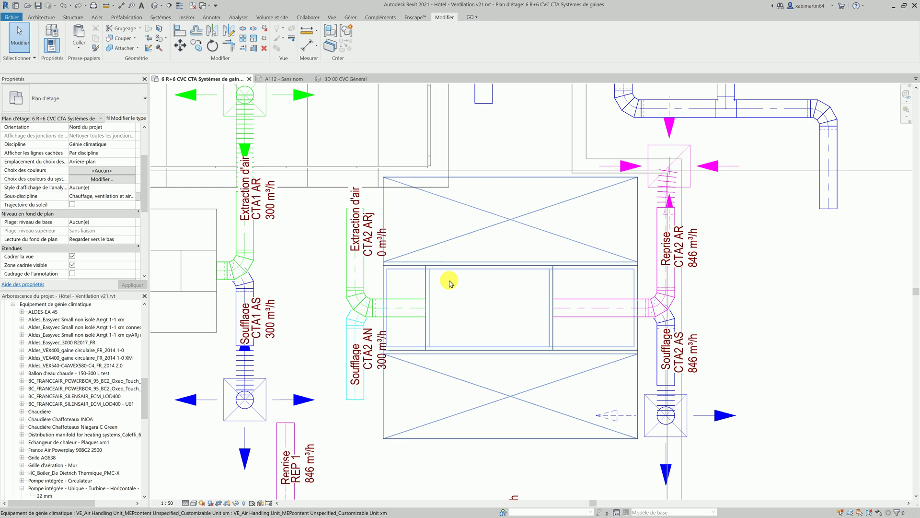
- Open the CTA2 air handling unit's family for editing and check the flow settings of its Soufflage outlet and Reprise connectors
{"action": "left_click", "coordinate": [454, 270]}
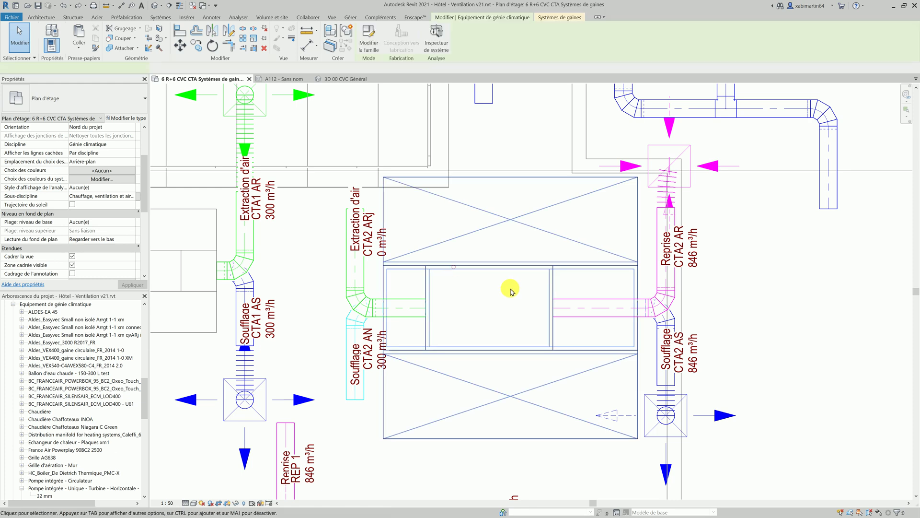
{"action": "left_click", "coordinate": [795, 358]}
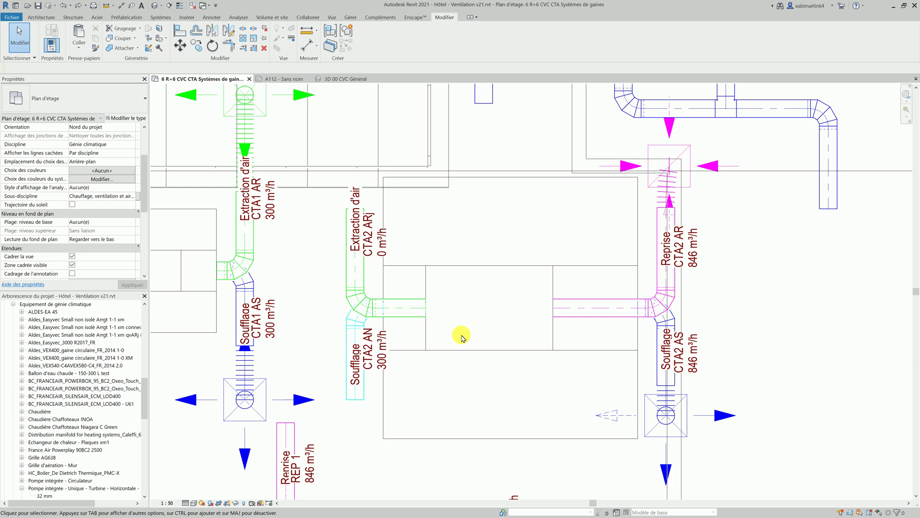
{"action": "left_click", "coordinate": [517, 362]}
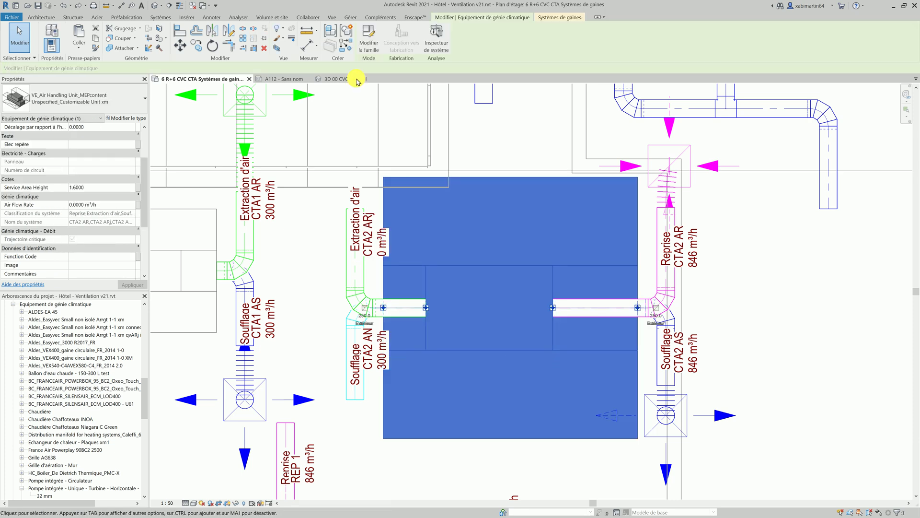
{"action": "left_click", "coordinate": [367, 45]}
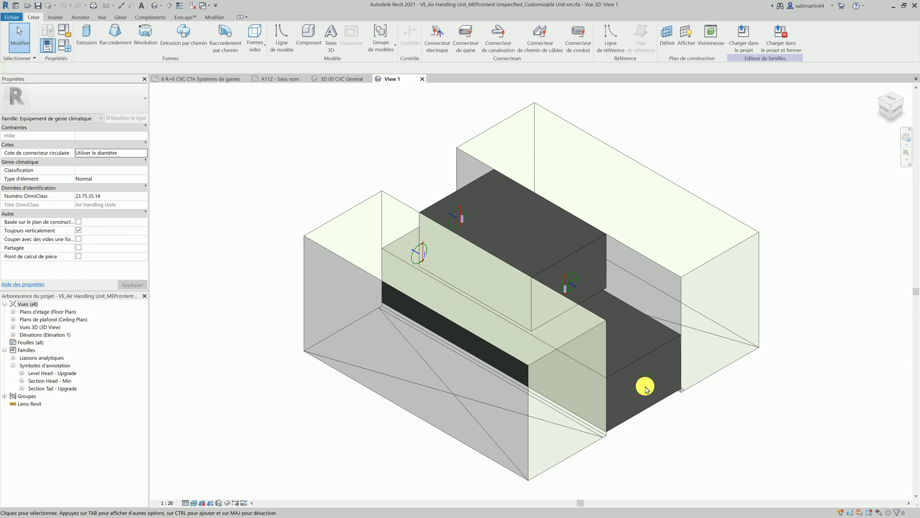
{"action": "left_click", "coordinate": [645, 387]}
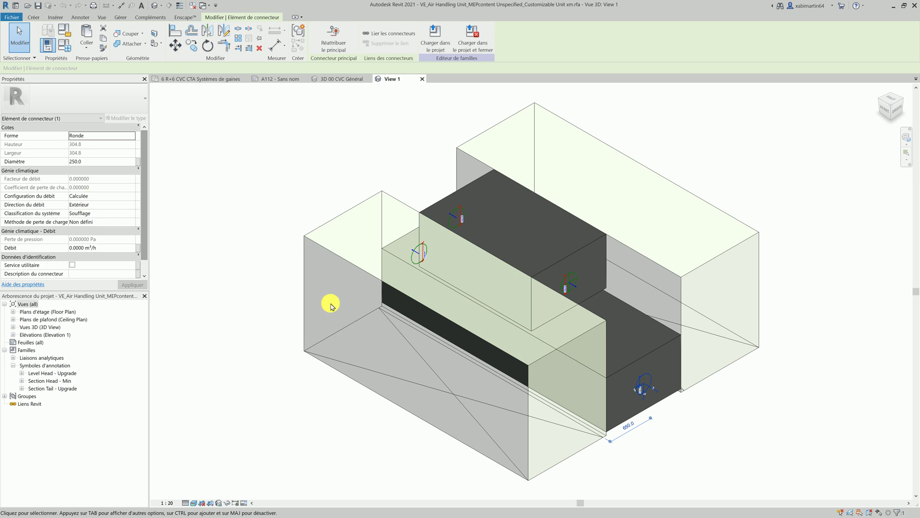
{"action": "left_click", "coordinate": [575, 288]}
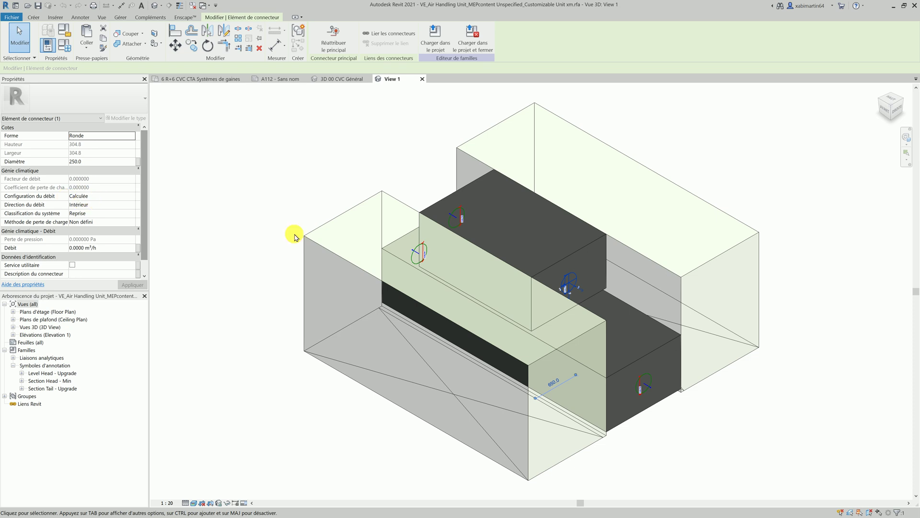
- Associate the Débit of the inward-flow Soufflage connector with a new instance family parameter named qvAN
{"action": "left_click", "coordinate": [415, 253]}
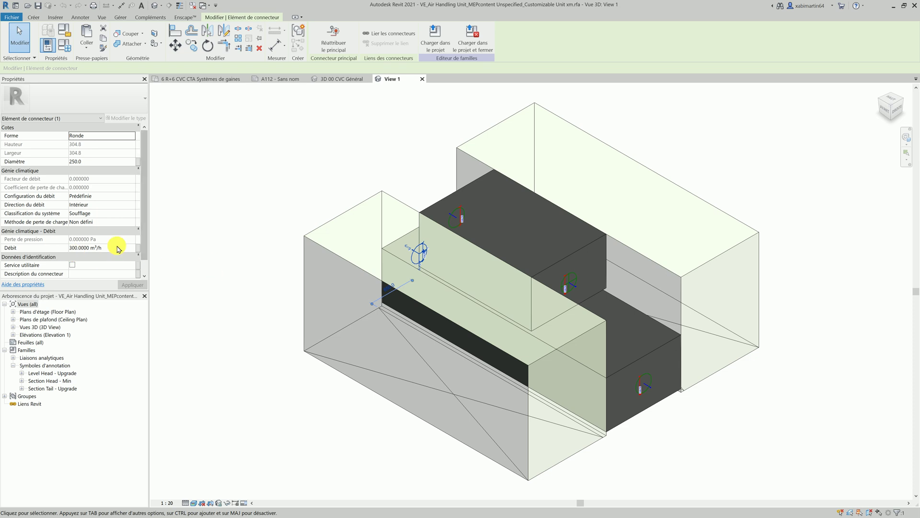
{"action": "left_click", "coordinate": [138, 248]}
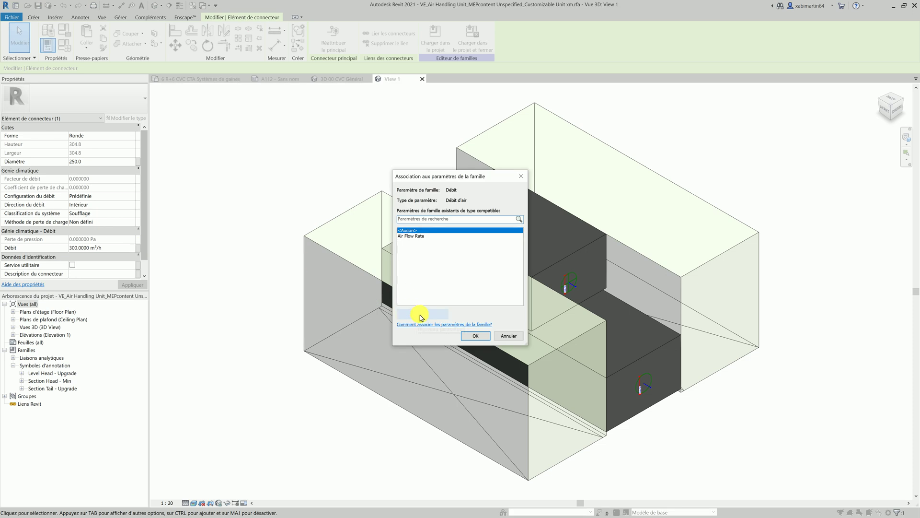
{"action": "left_click", "coordinate": [422, 314]}
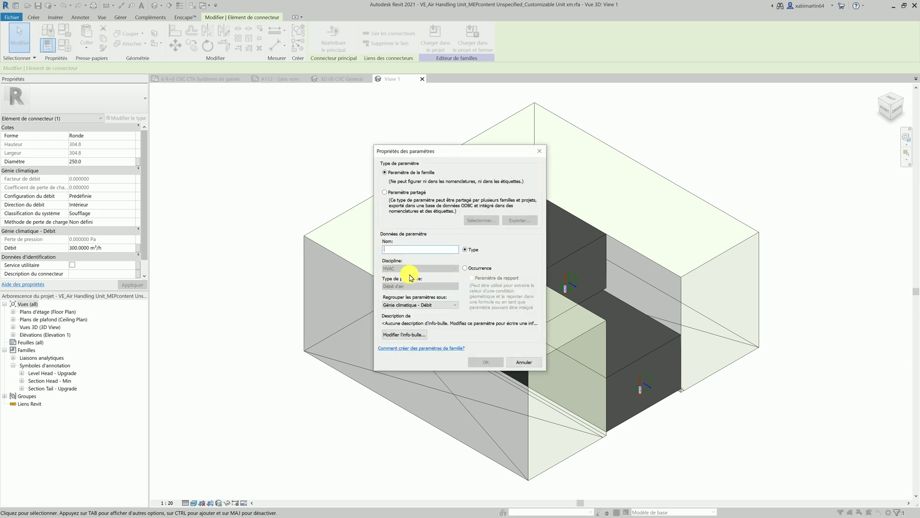
{"action": "type", "text": "Q"}
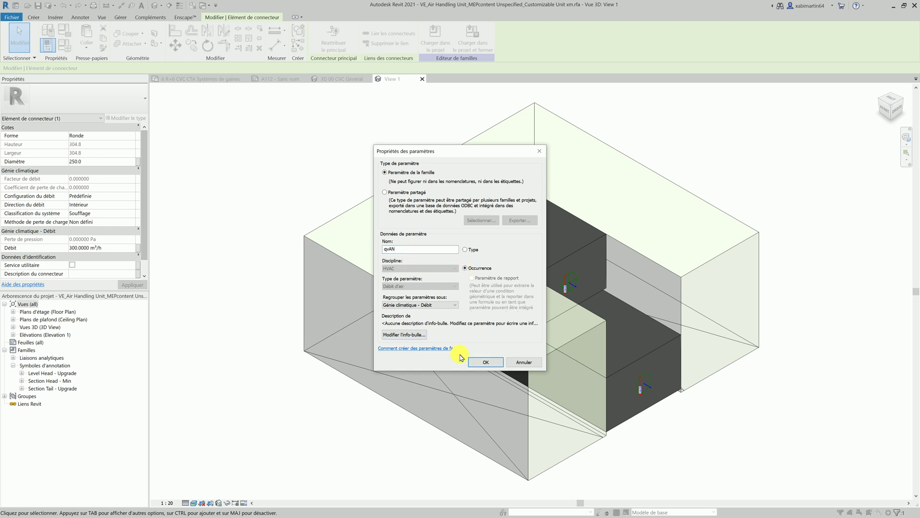
{"action": "left_click", "coordinate": [486, 362]}
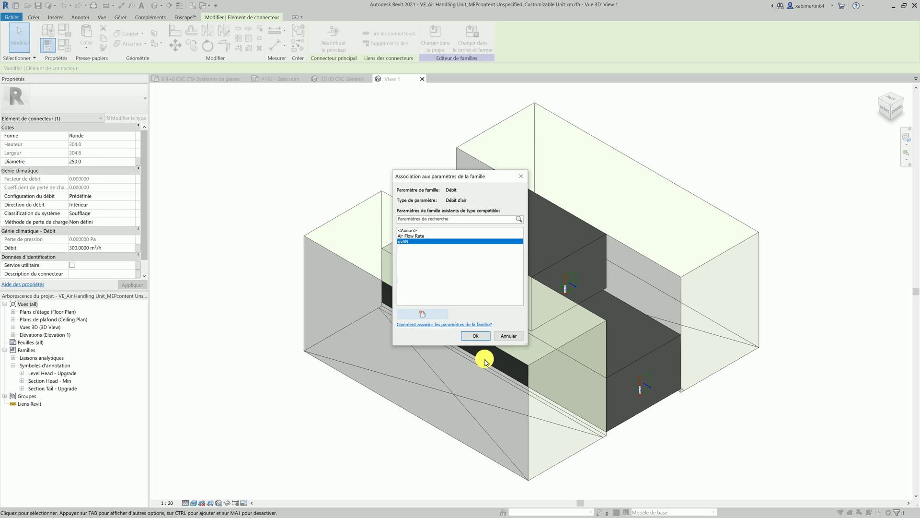
{"action": "left_click", "coordinate": [477, 335]}
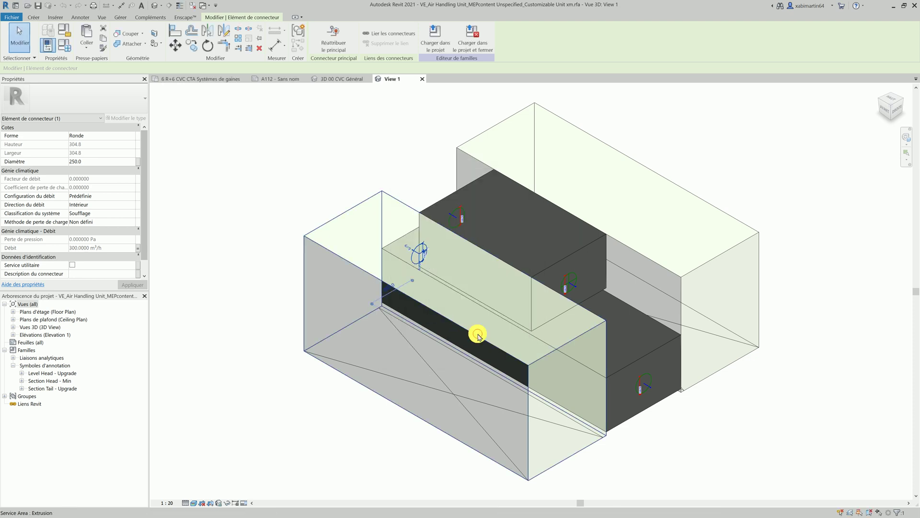
- Associate the Débit of the Extraction d'air connector with a new instance family parameter named qvARj
{"action": "left_click", "coordinate": [461, 222]}
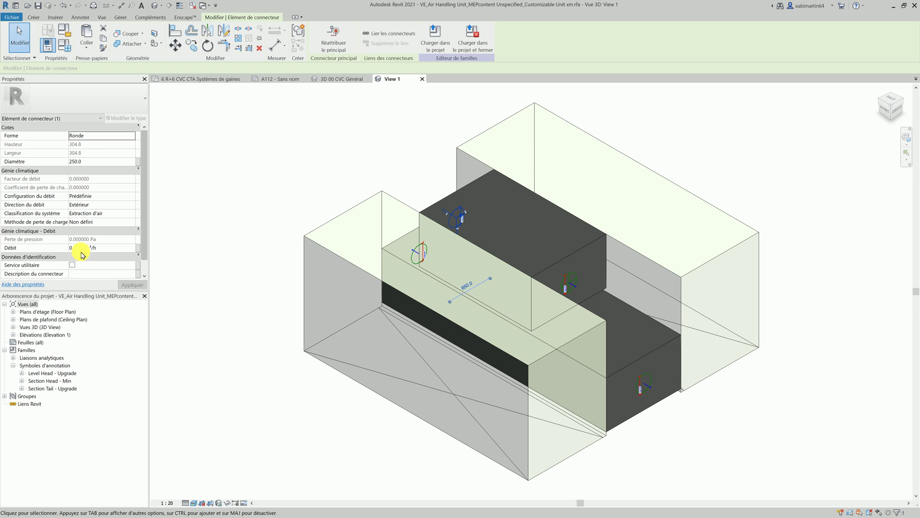
{"action": "left_click", "coordinate": [139, 250]}
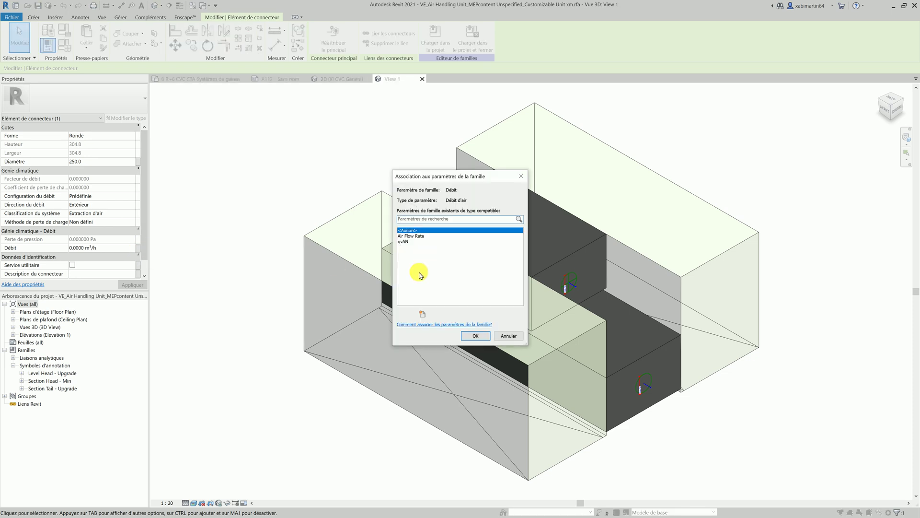
{"action": "left_click", "coordinate": [424, 316]}
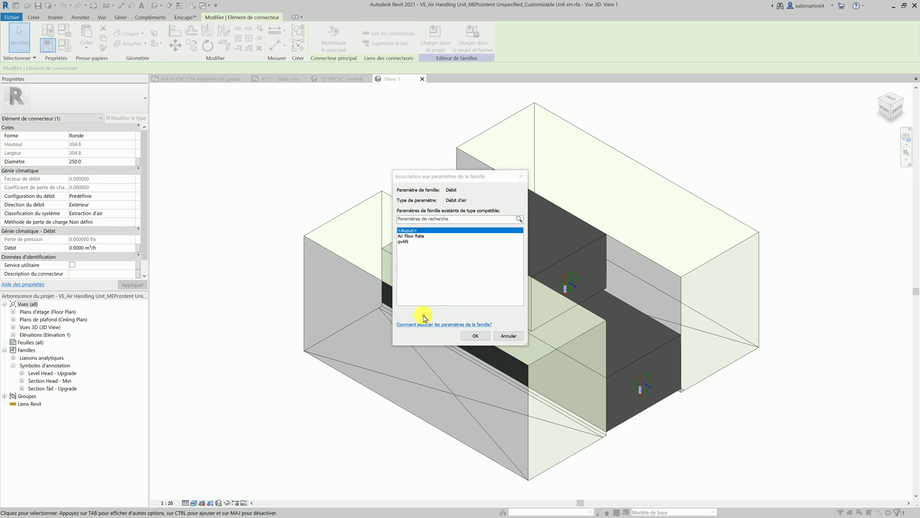
{"action": "type", "text": "q"}
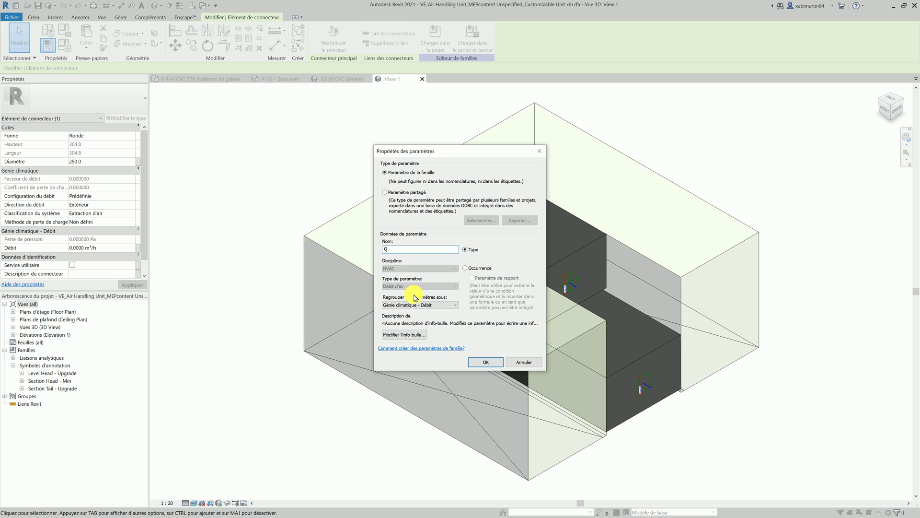
{"action": "type", "text": "vARj"}
{"action": "left_click", "coordinate": [476, 362]}
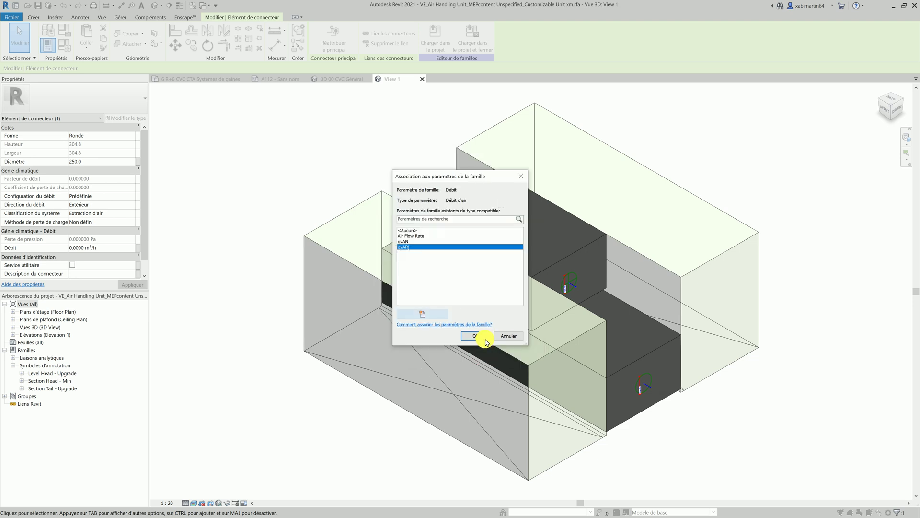
{"action": "left_click", "coordinate": [485, 338]}
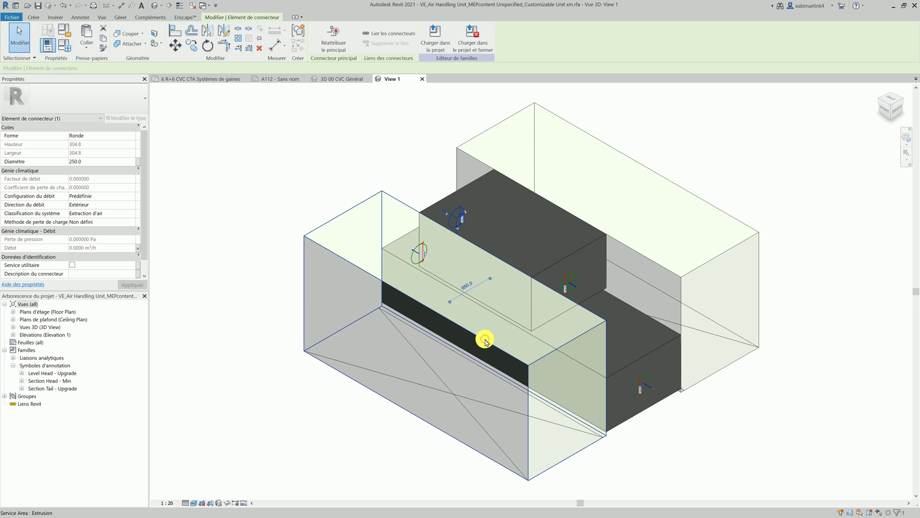
- Set the default value of qvAN to 0 m³/h in the family types
{"action": "left_click", "coordinate": [62, 49]}
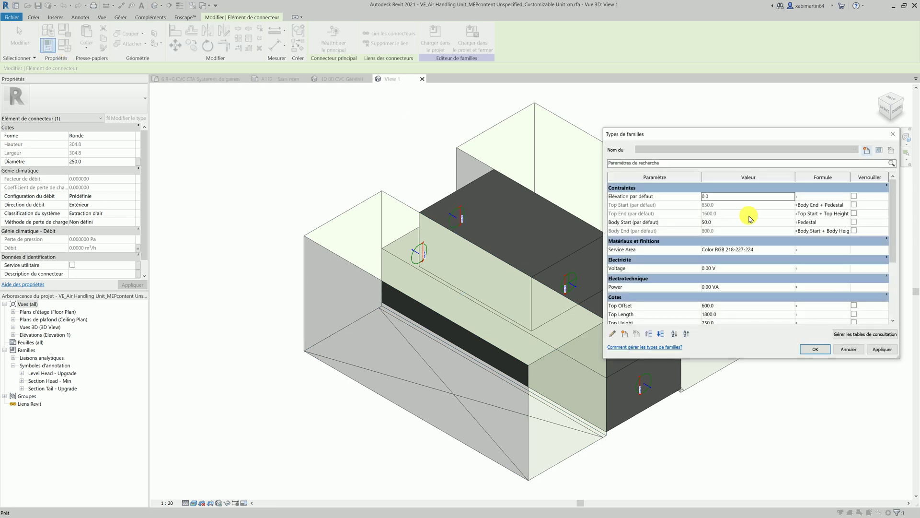
{"action": "scroll", "coordinate": [750, 218], "scroll_direction": "down", "scroll_amount": 3}
{"action": "scroll", "coordinate": [750, 219], "scroll_direction": "down", "scroll_amount": 3}
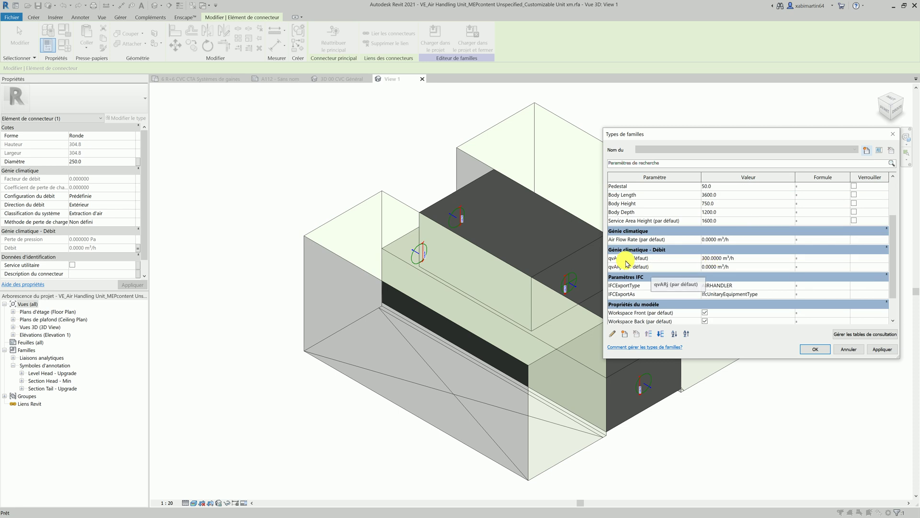
{"action": "left_click", "coordinate": [711, 258]}
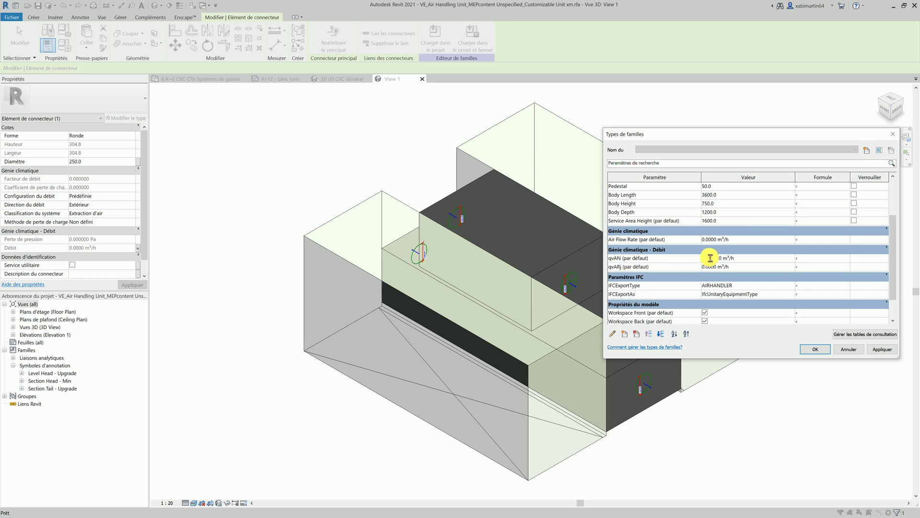
{"action": "left_click_drag", "start_coordinate": [711, 258], "coordinate": [694, 258]}
{"action": "type", "text": "3"}
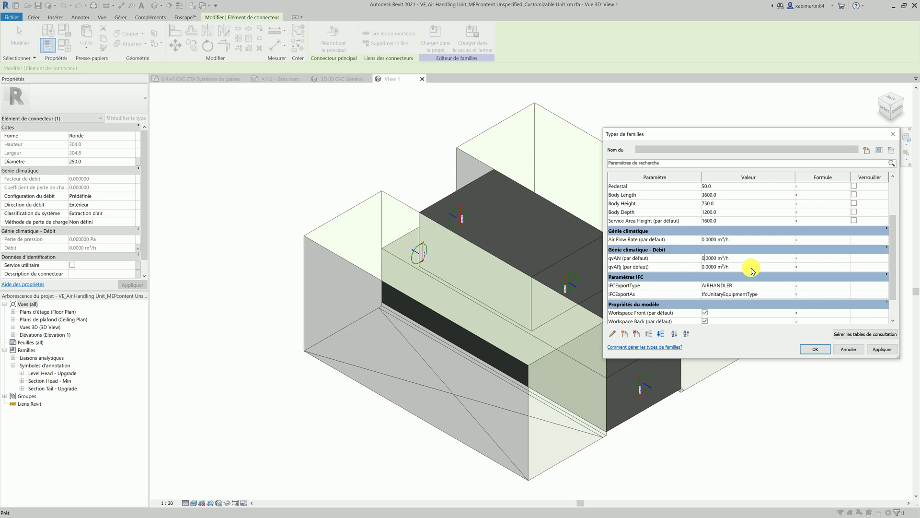
- Give the qvARj parameter the formula qvAN and validate the family types
{"action": "left_click", "coordinate": [807, 267]}
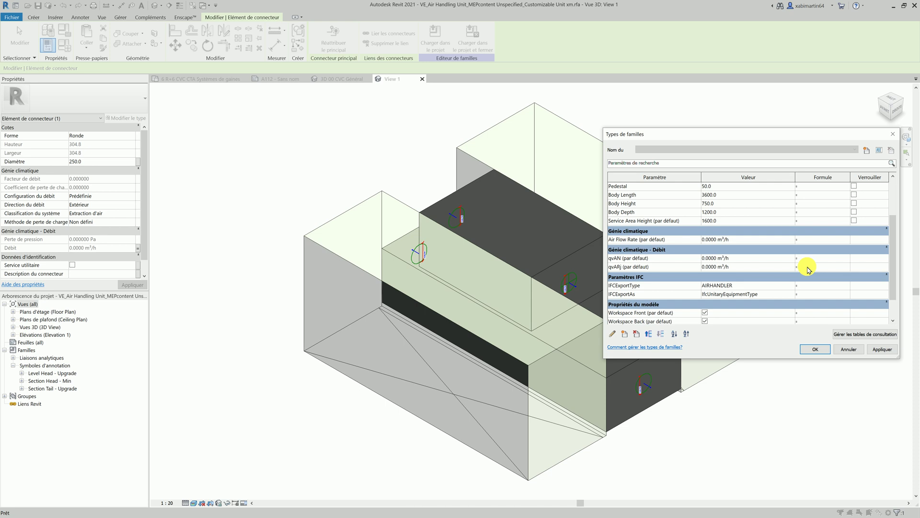
{"action": "type", "text": "qvAN"}
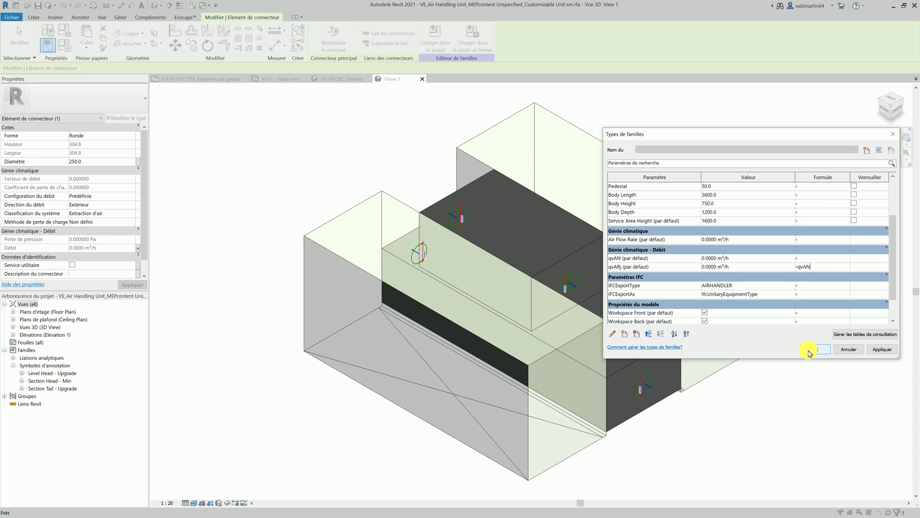
{"action": "left_click", "coordinate": [809, 352]}
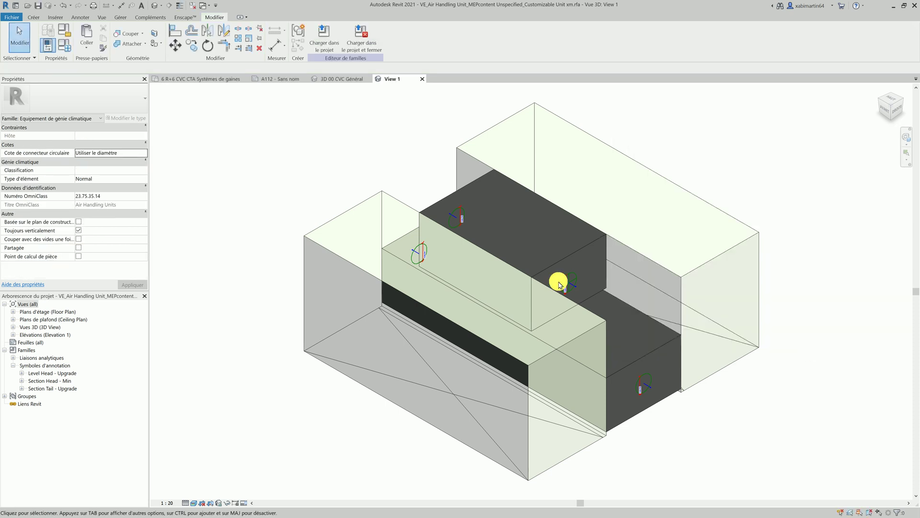
- Check the flow configuration and Débit association of the inward-flow Soufflage connector and the Extraction d'air connector
{"action": "left_click", "coordinate": [344, 178]}
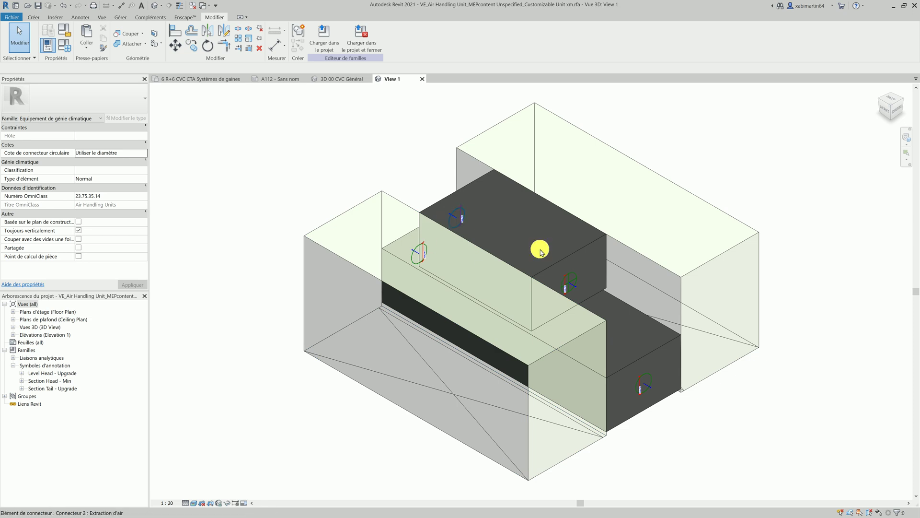
{"action": "left_click", "coordinate": [415, 256]}
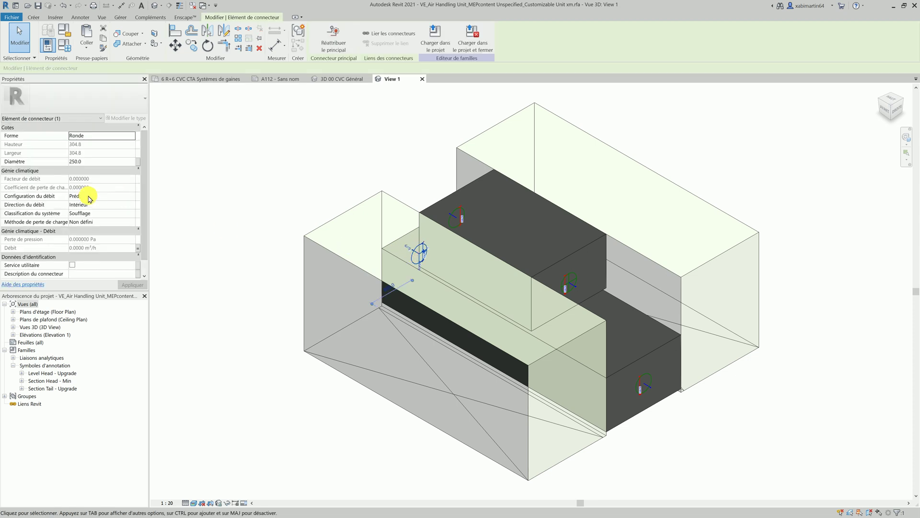
{"action": "left_click", "coordinate": [133, 197]}
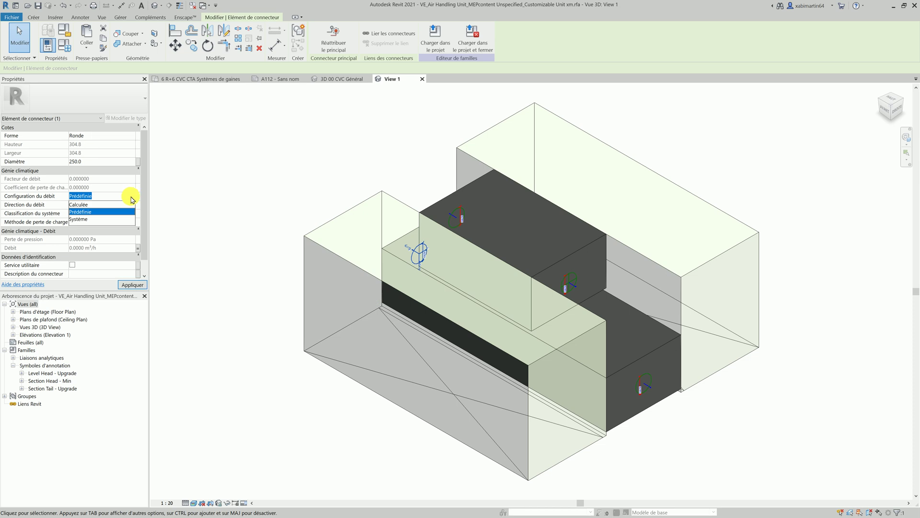
{"action": "left_click", "coordinate": [132, 199]}
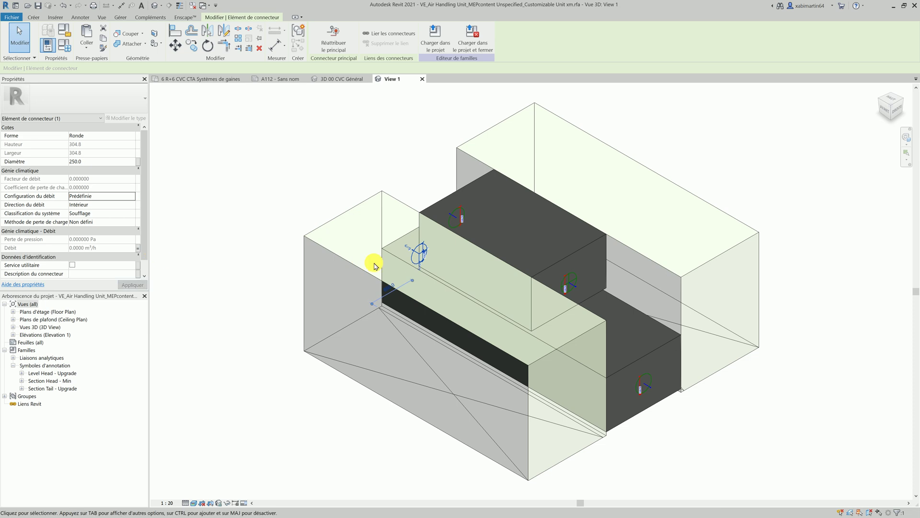
{"action": "left_click", "coordinate": [453, 219]}
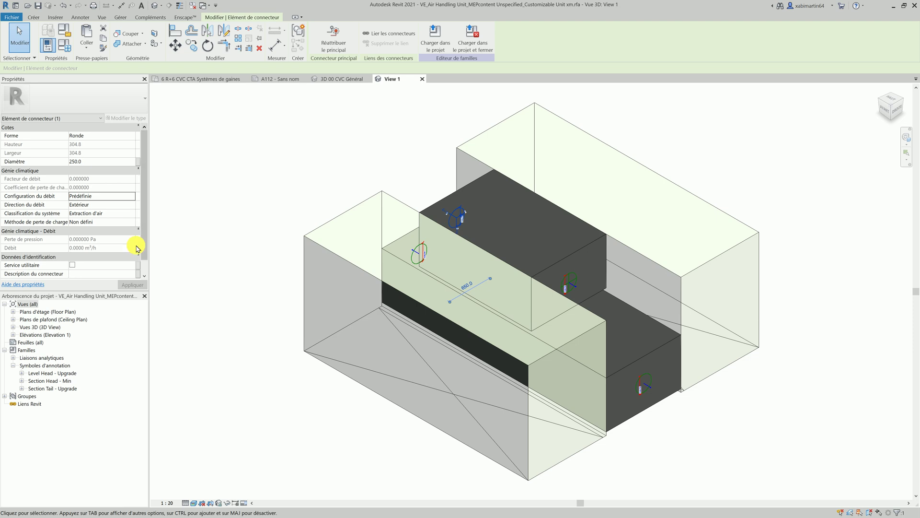
{"action": "left_click", "coordinate": [402, 172]}
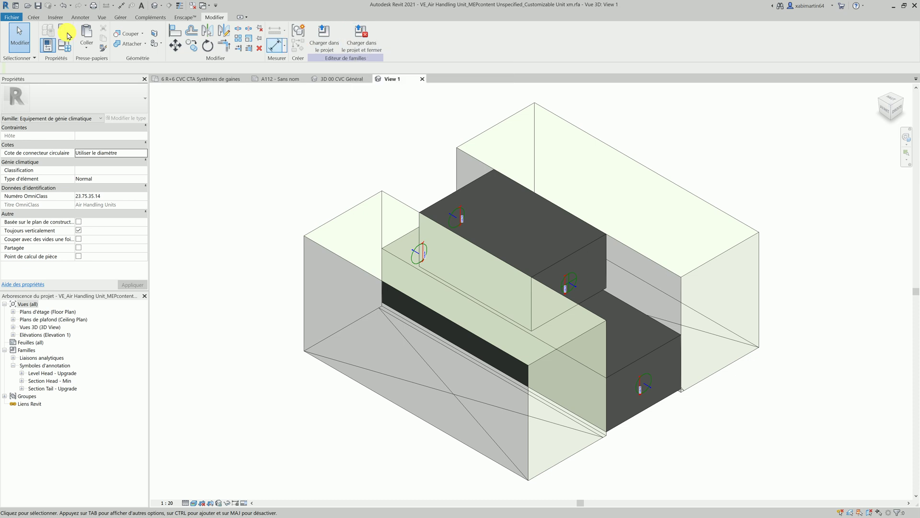
- Load the family into Hôtel - Ventilation v21.rvt and close it without saving, replacing the existing version and its parameter values
{"action": "left_click", "coordinate": [16, 19]}
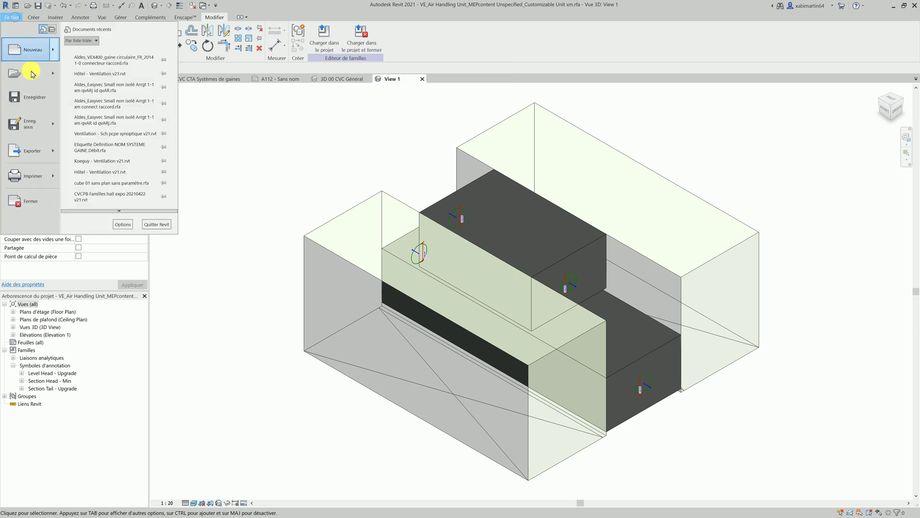
{"action": "mouse_move", "coordinate": [36, 129]}
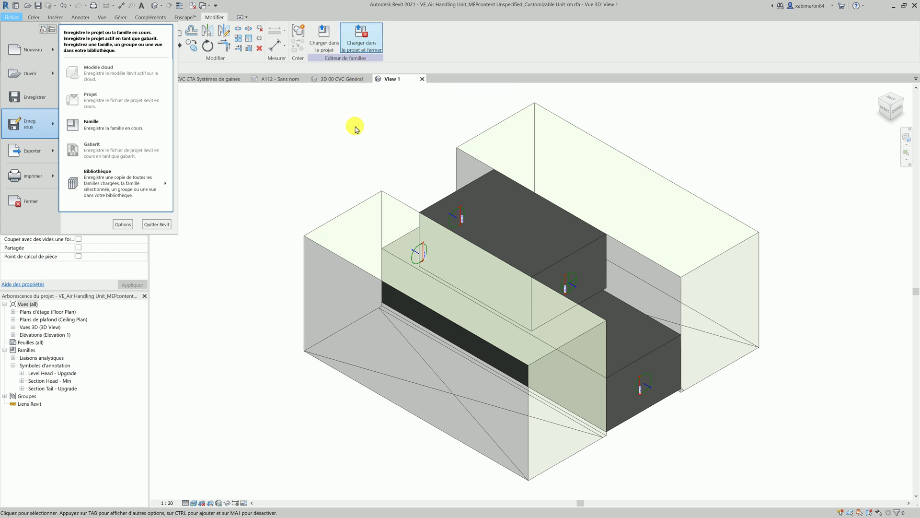
{"action": "left_click", "coordinate": [372, 49]}
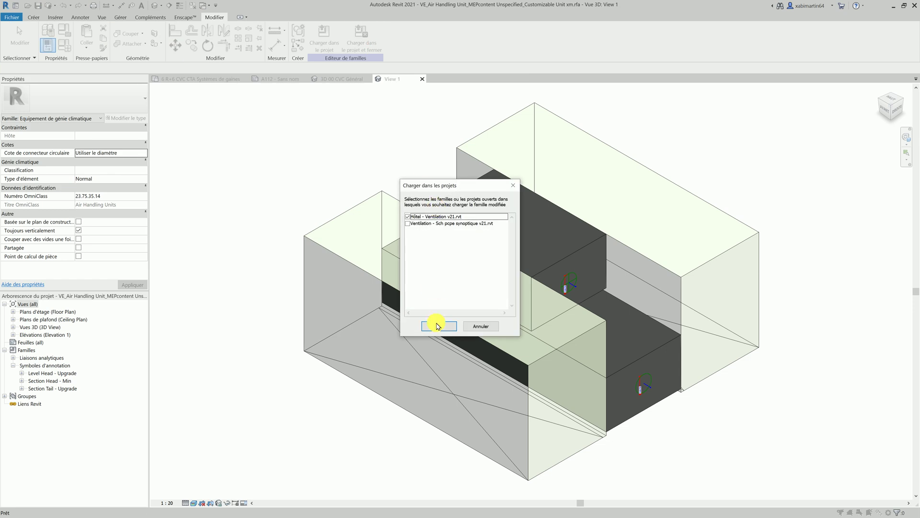
{"action": "left_click", "coordinate": [438, 324]}
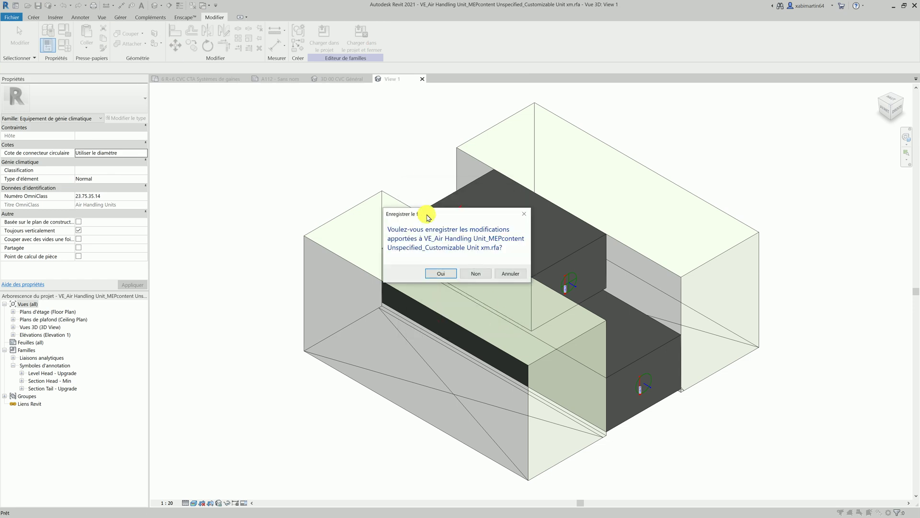
{"action": "left_click", "coordinate": [470, 277]}
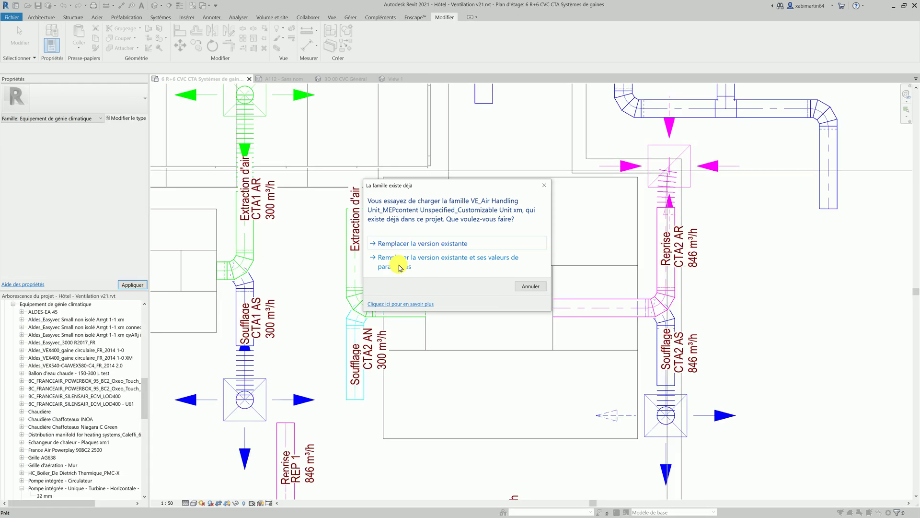
{"action": "left_click", "coordinate": [398, 263]}
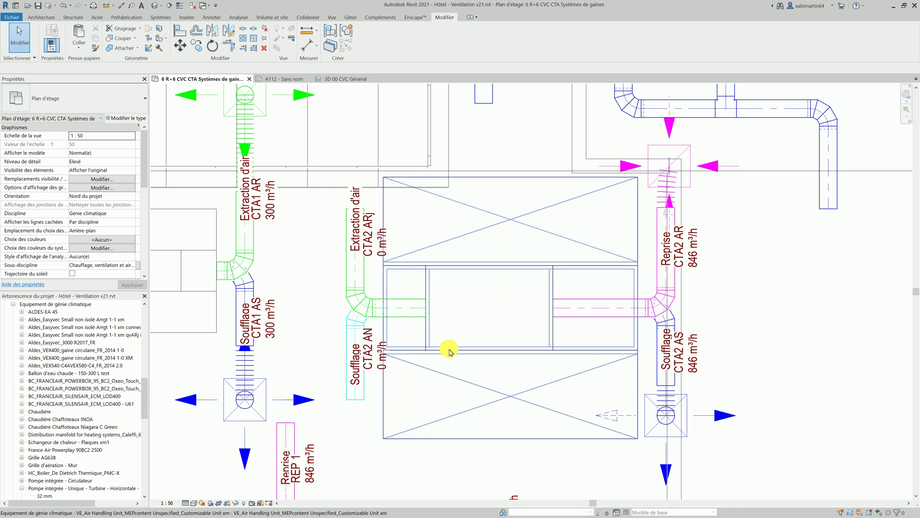
- Set the qvAN flow of the CTA2 air handling unit in the plan to 200 m³/h and deselect the unit
{"action": "left_click", "coordinate": [450, 351]}
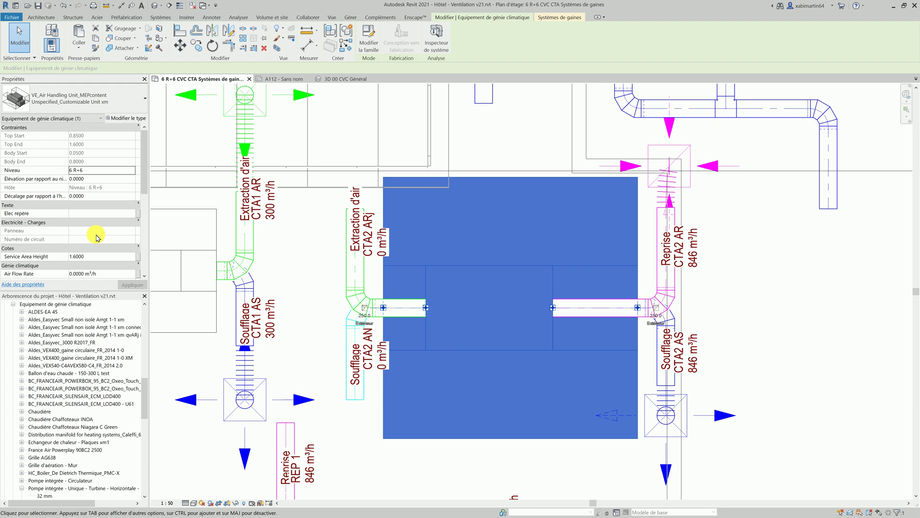
{"action": "scroll", "coordinate": [97, 237], "scroll_direction": "down", "scroll_amount": 3}
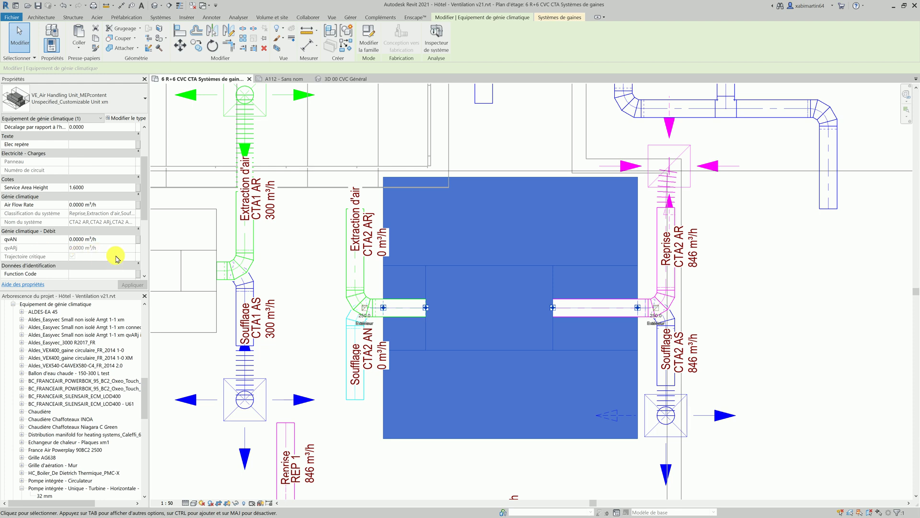
{"action": "left_click", "coordinate": [72, 241]}
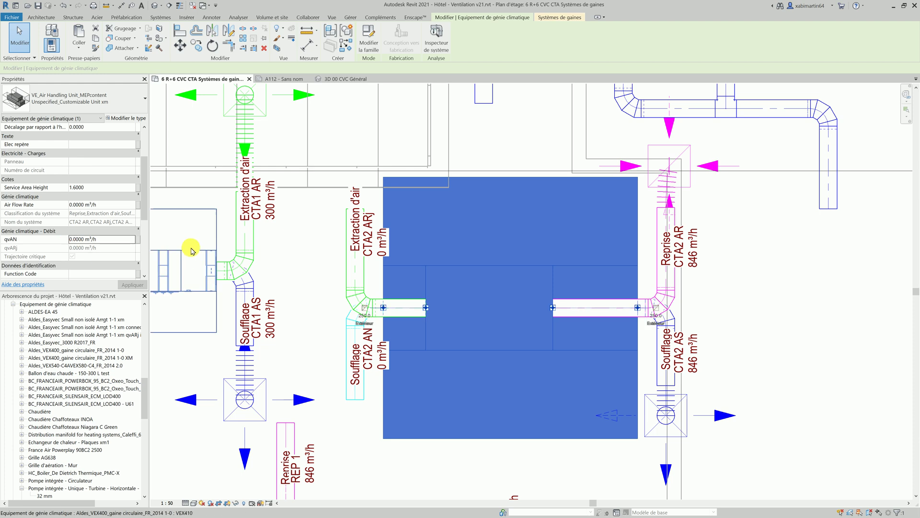
{"action": "left_click", "coordinate": [70, 239]}
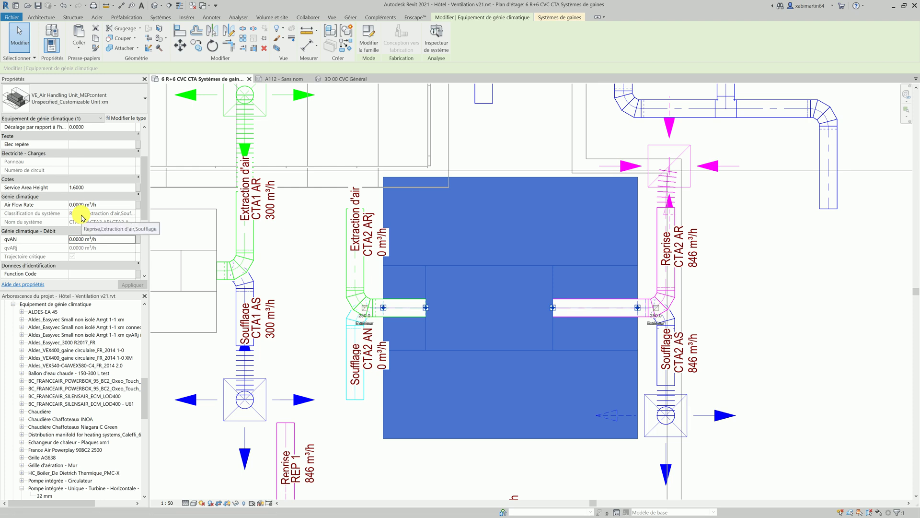
{"action": "left_click", "coordinate": [71, 238]}
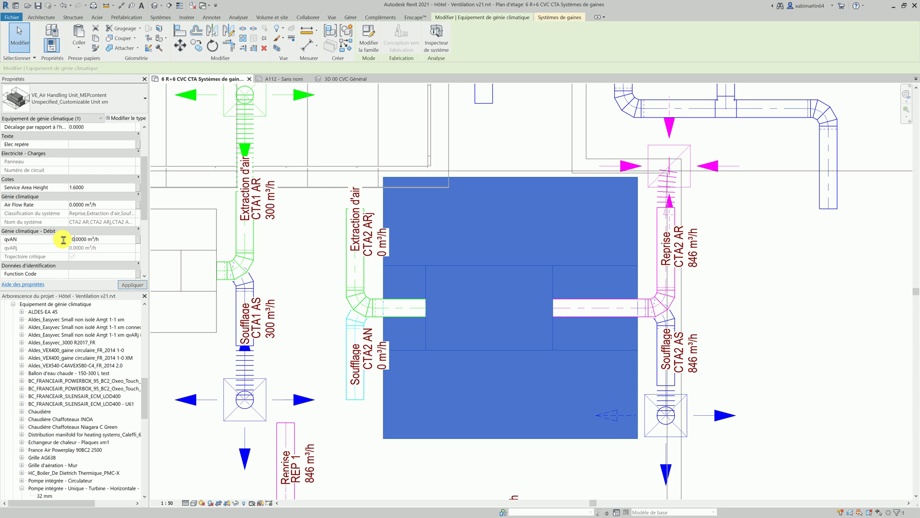
{"action": "left_click", "coordinate": [139, 285]}
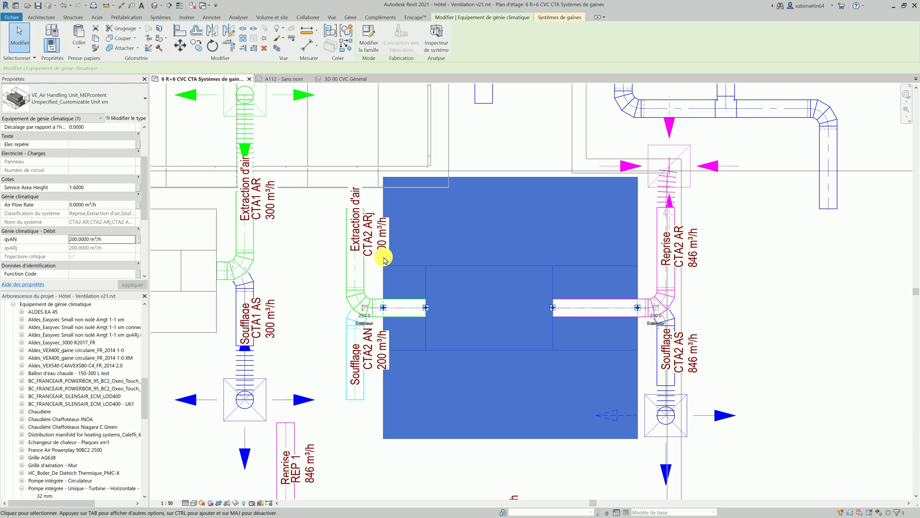
{"action": "left_click", "coordinate": [808, 347]}
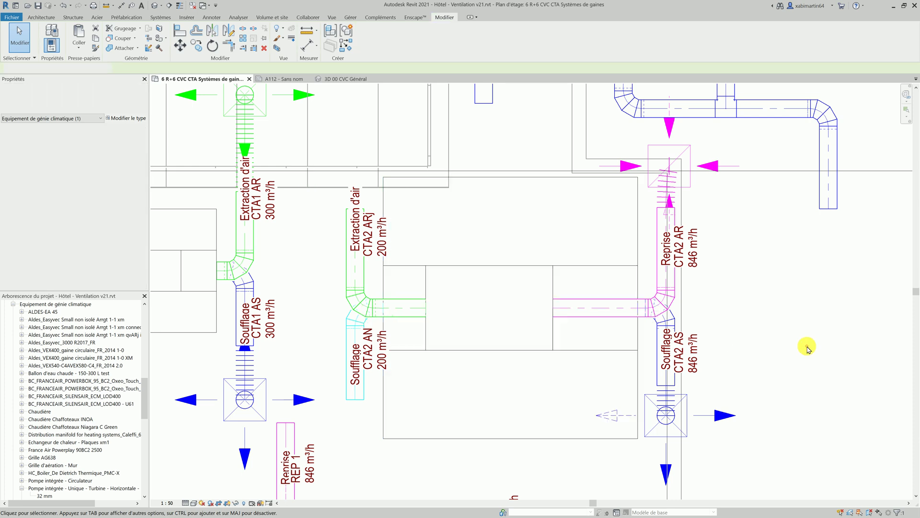